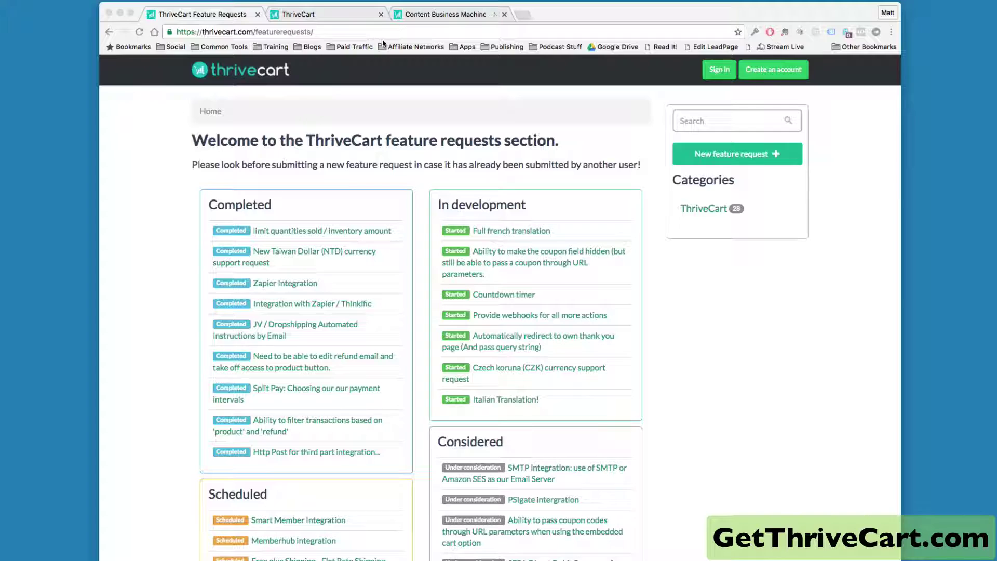
# Open the 'Ability to make the coupon field hidden…' feature request, which shows 27 votes
pyautogui.click(583, 276)
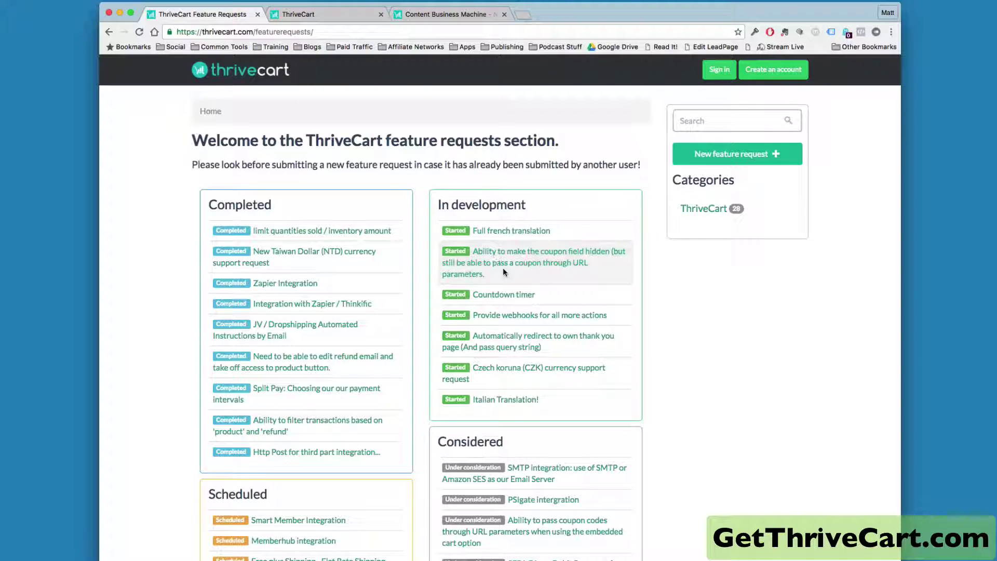
pyautogui.click(476, 265)
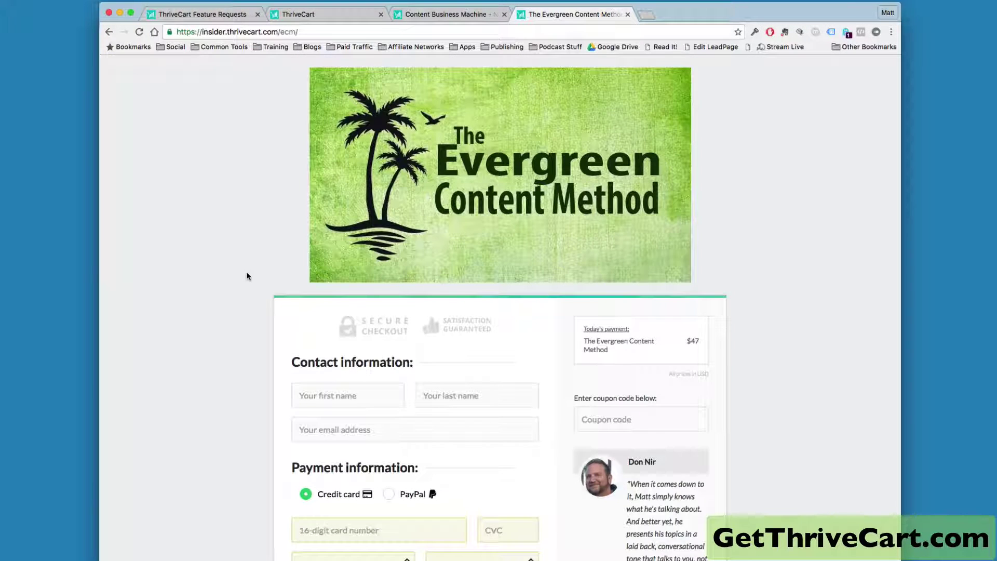
# Reload the Evergreen checkout with ?coupon=example appended to its URL
pyautogui.scroll(-3, 246, 273)
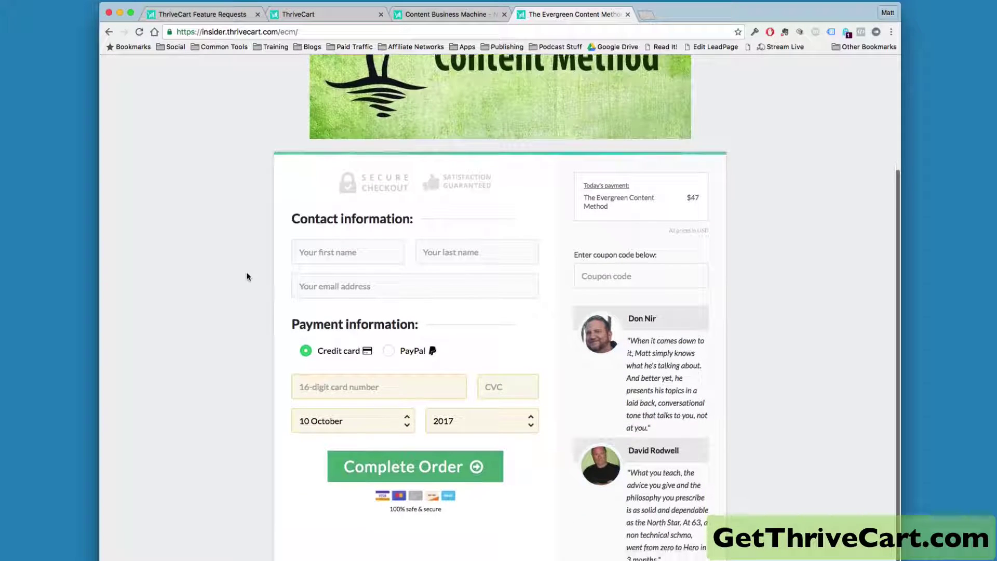
pyautogui.scroll(3, 247, 276)
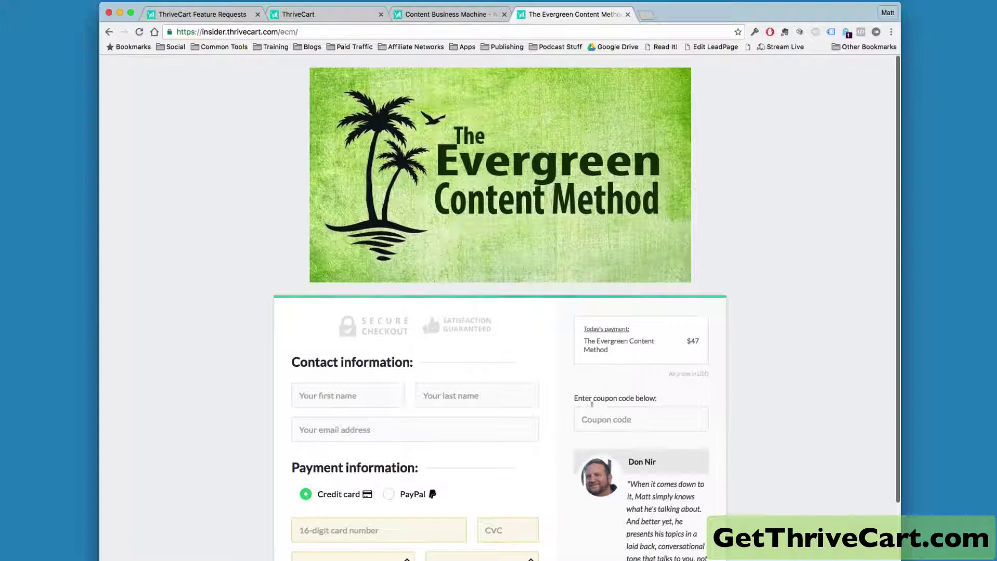
pyautogui.scroll(-1, 591, 404)
pyautogui.scroll(-2, 624, 349)
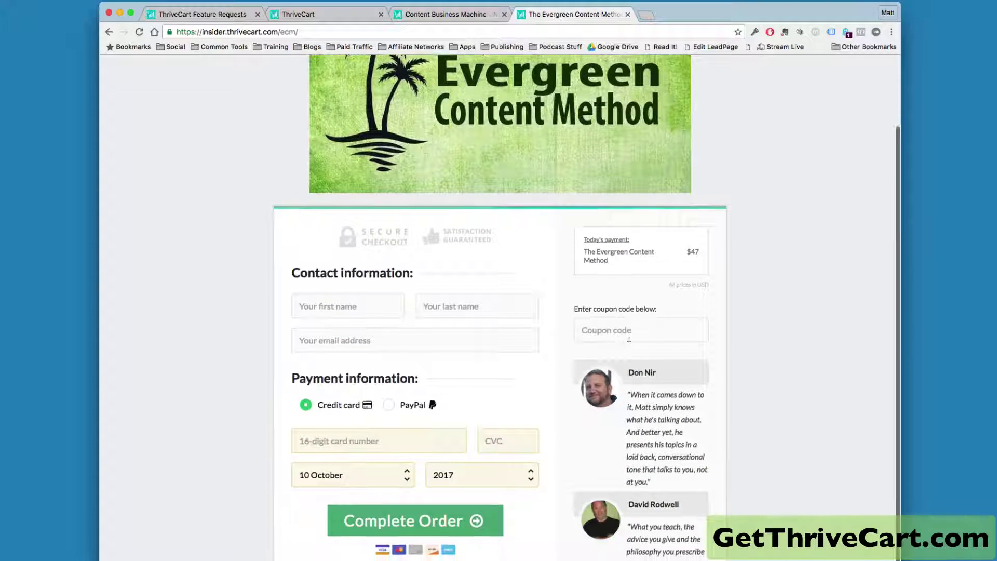
pyautogui.scroll(3, 627, 429)
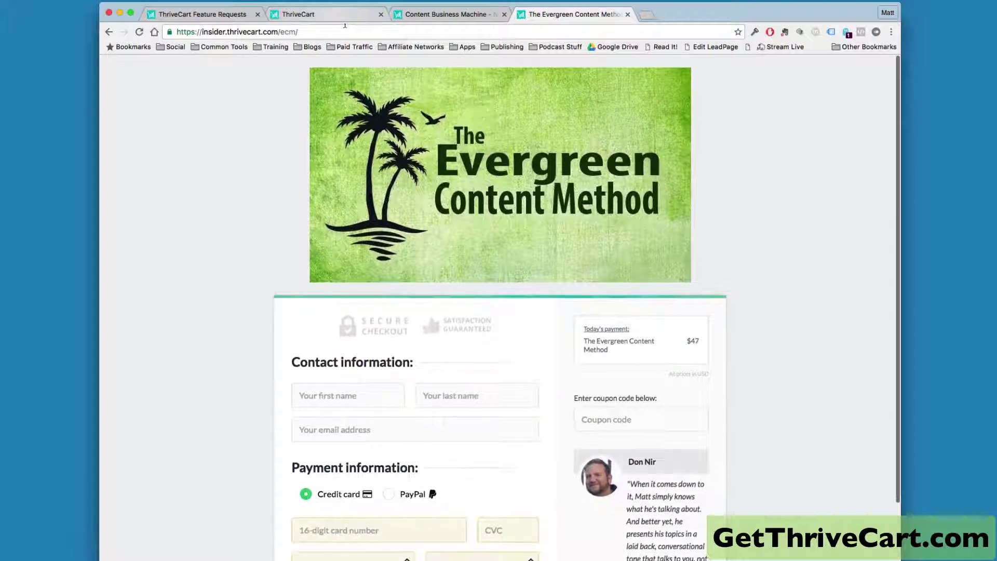
pyautogui.click(332, 26)
pyautogui.click(322, 27)
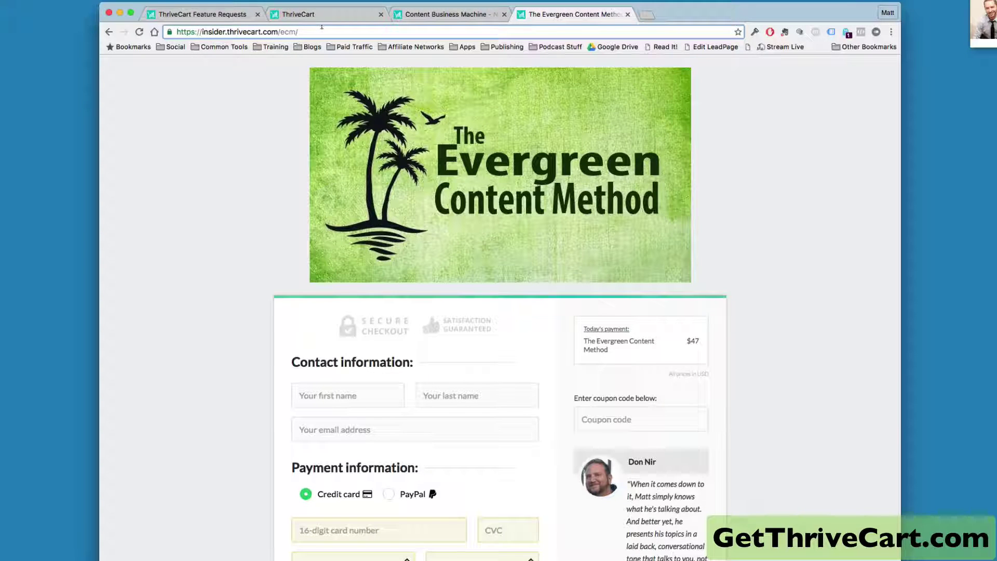
pyautogui.write('?')
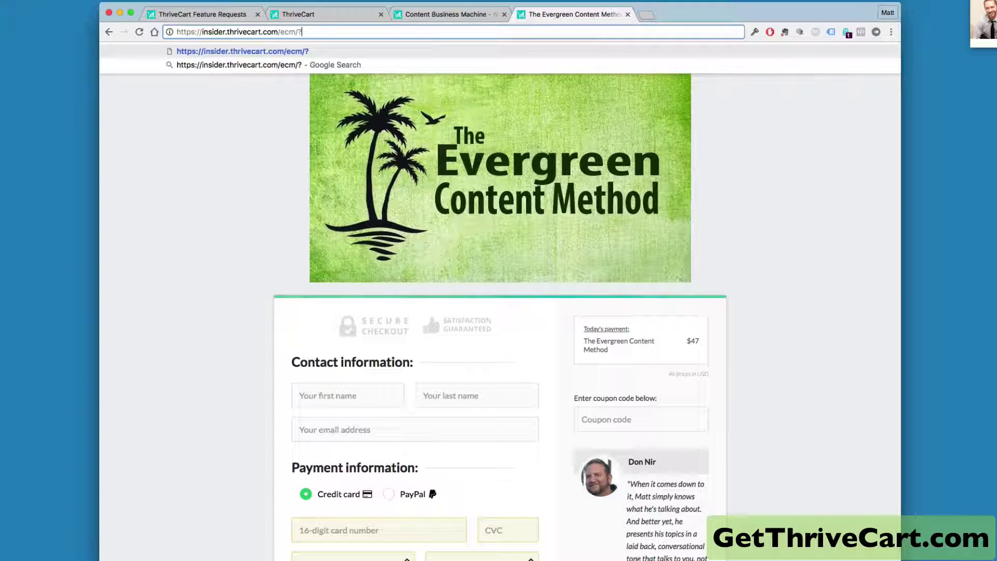
pyautogui.write('coup')
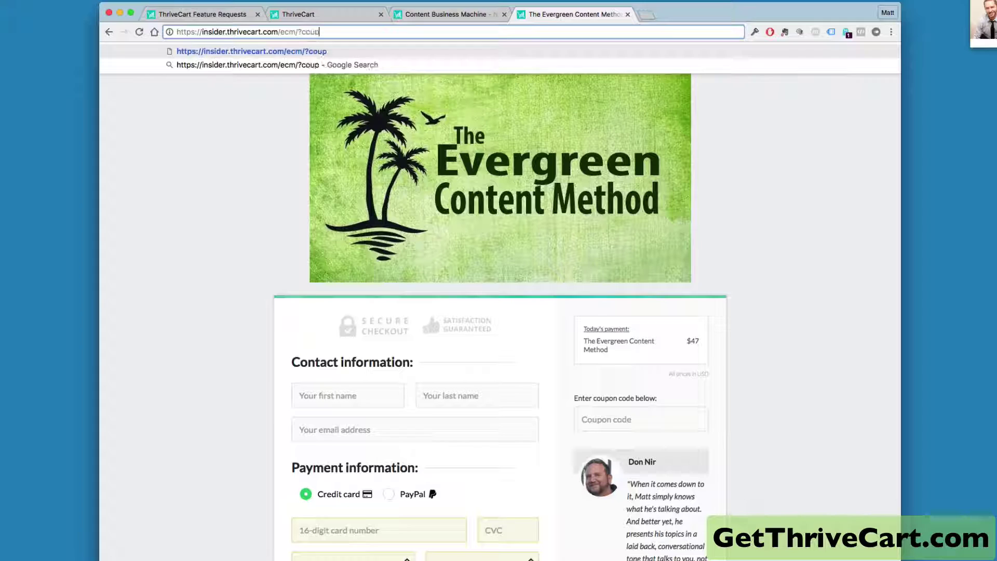
pyautogui.write('on=example')
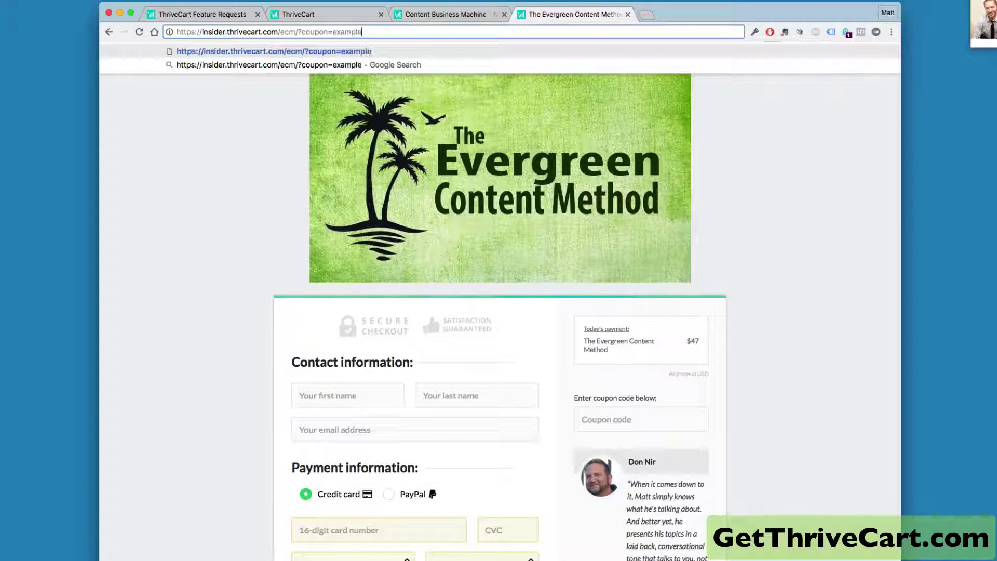
pyautogui.press('Return')
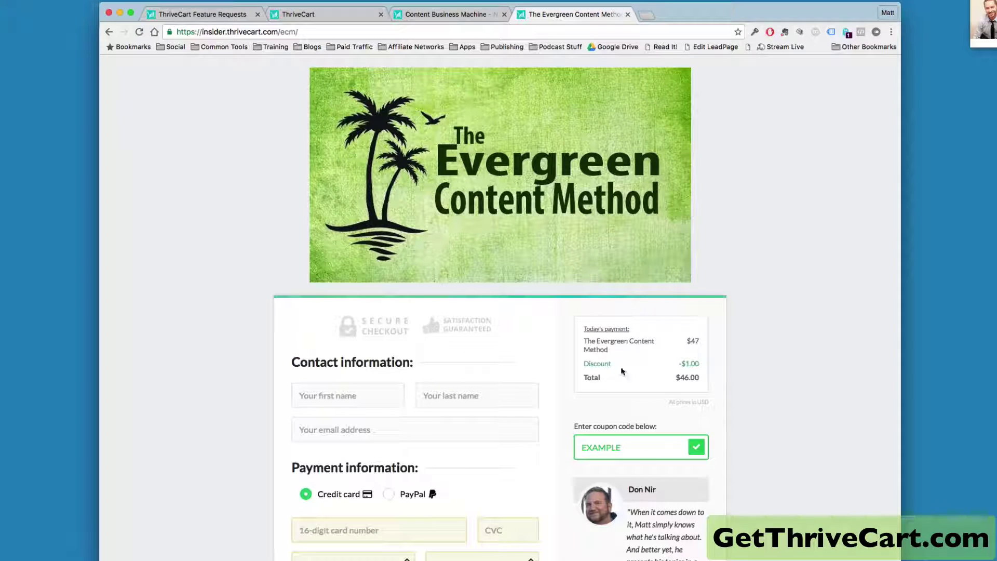
# Confirm the $1.00 EXAMPLE discount, then close the Evergreen checkout tab
pyautogui.scroll(-1, 545, 387)
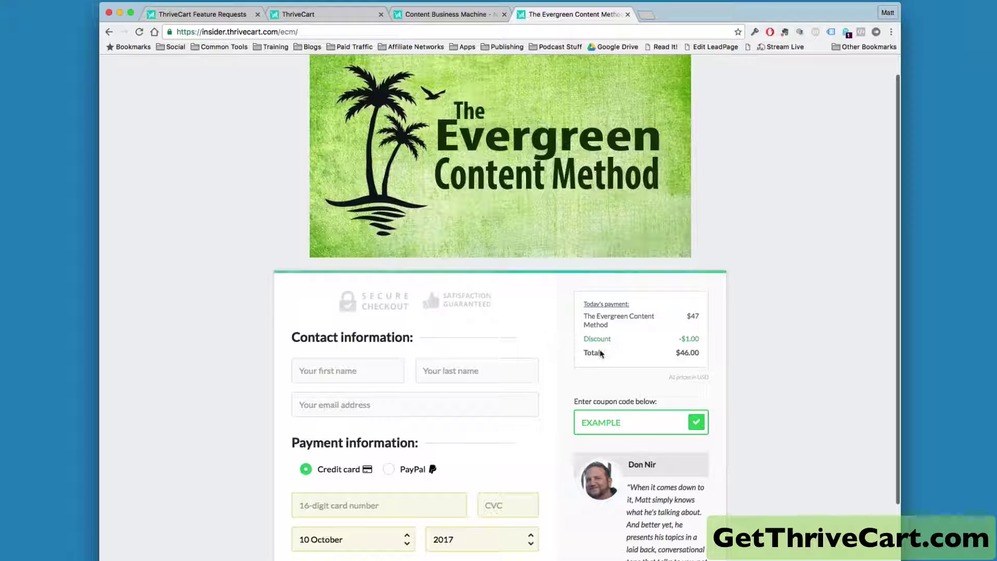
pyautogui.scroll(-3, 652, 423)
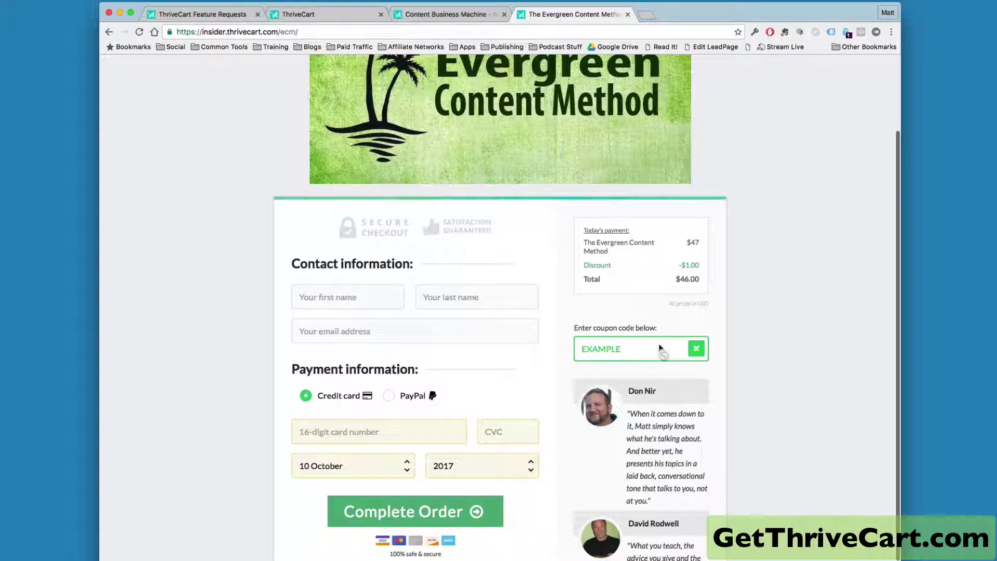
pyautogui.click(628, 14)
# Load the Content Business Machine checkout with ?coupon=CBMEARLY in the URL
pyautogui.click(421, 27)
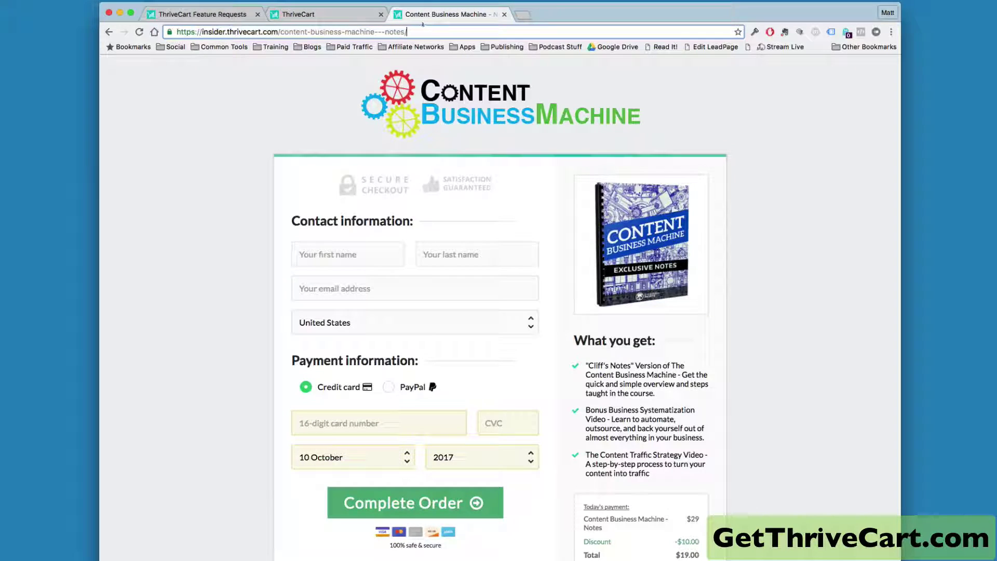
pyautogui.write('?')
pyautogui.press('BackSpace')
pyautogui.press('BackSpace')
pyautogui.press('Return')
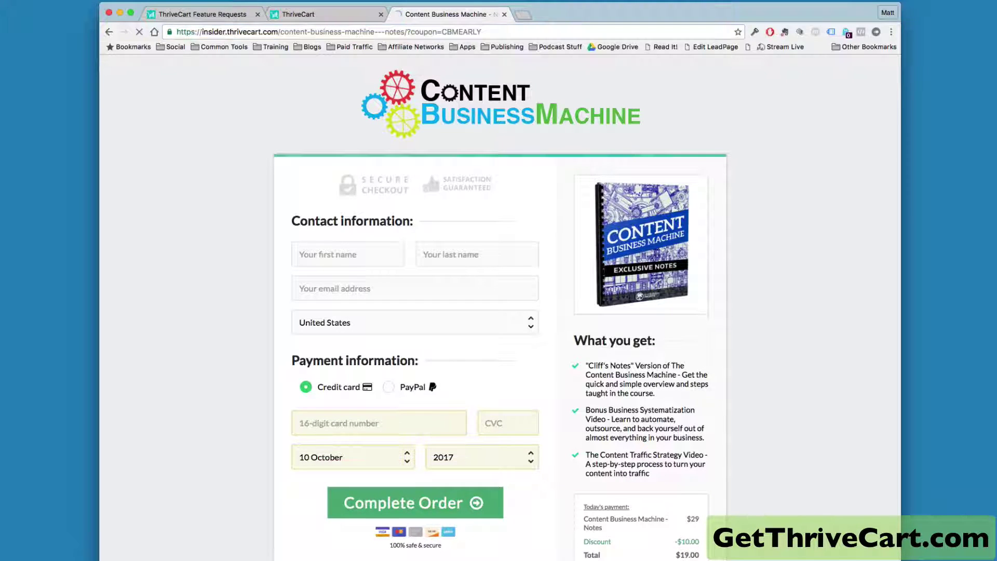
# Check the order summary shows the $10.00 discount with no coupon box
pyautogui.scroll(-2, 436, 121)
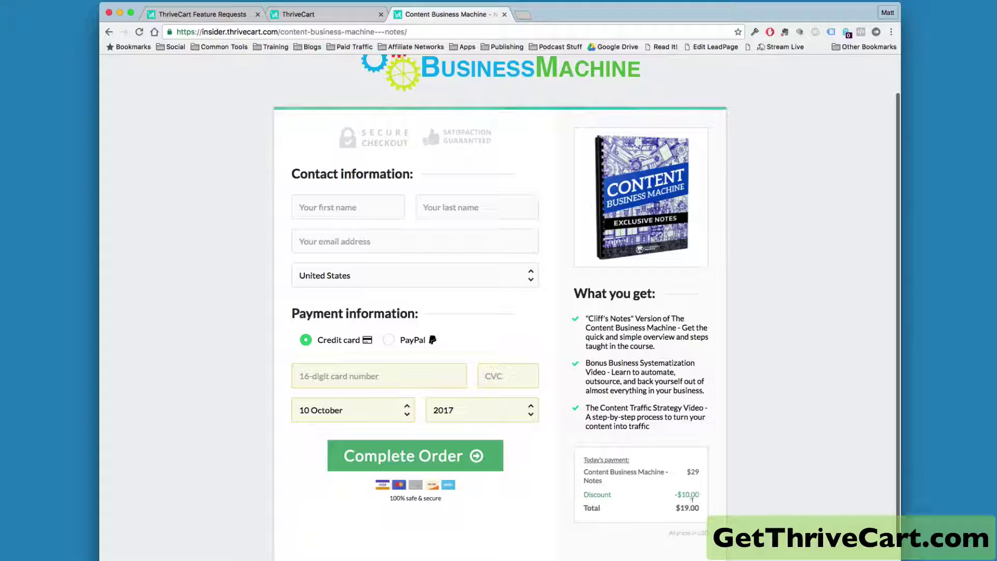
pyautogui.scroll(-4, 670, 472)
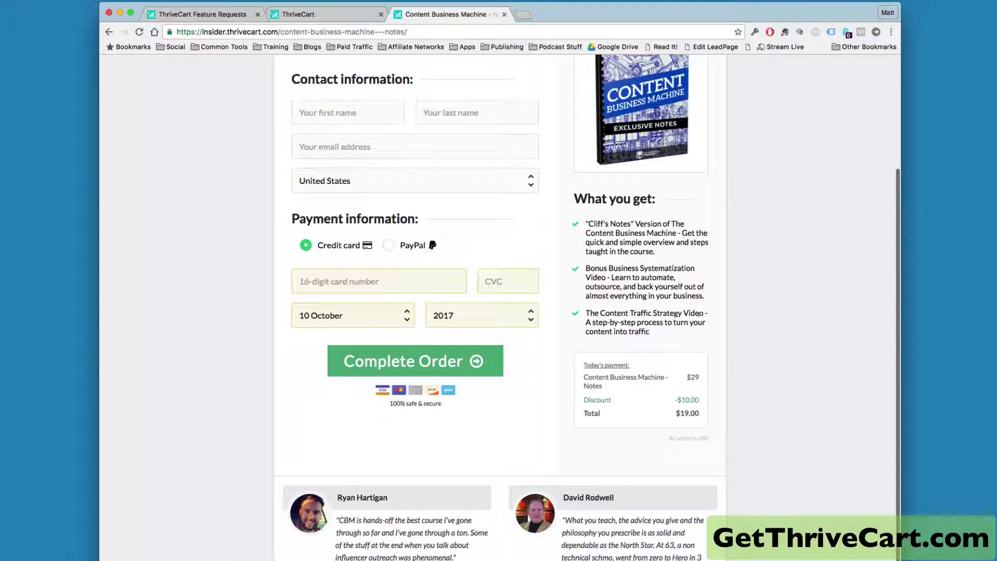
pyautogui.scroll(6, 743, 452)
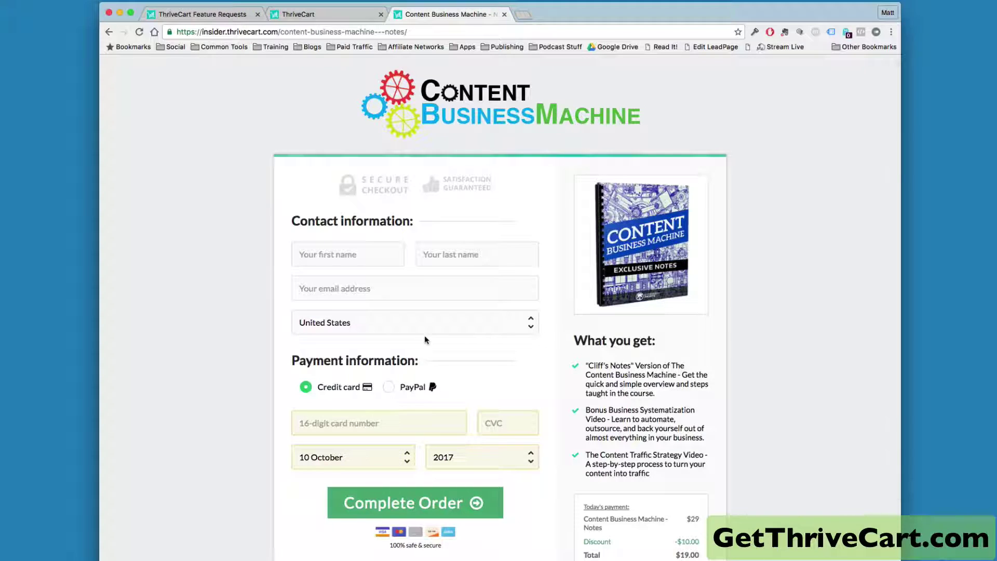
pyautogui.scroll(-2, 421, 360)
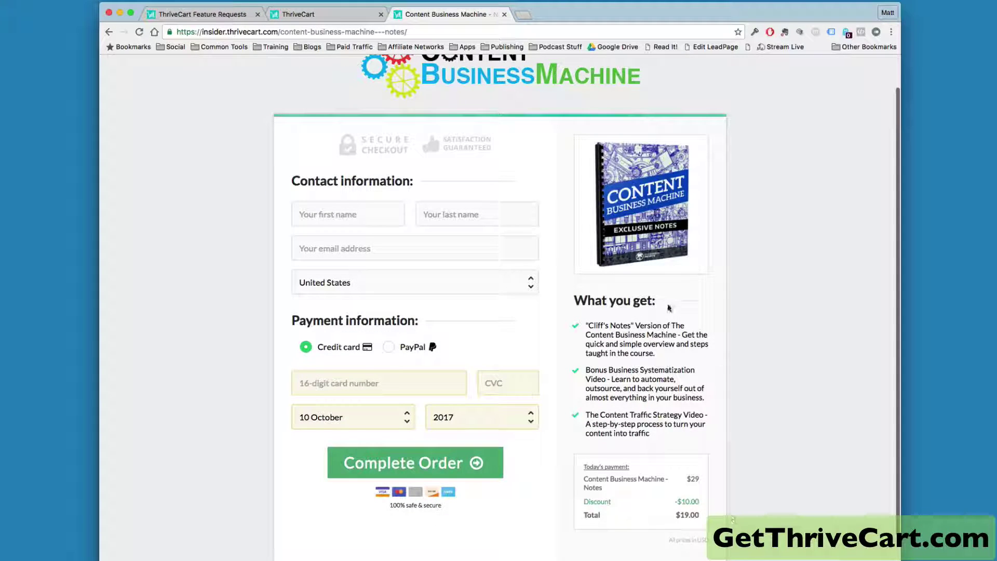
pyautogui.click(302, 17)
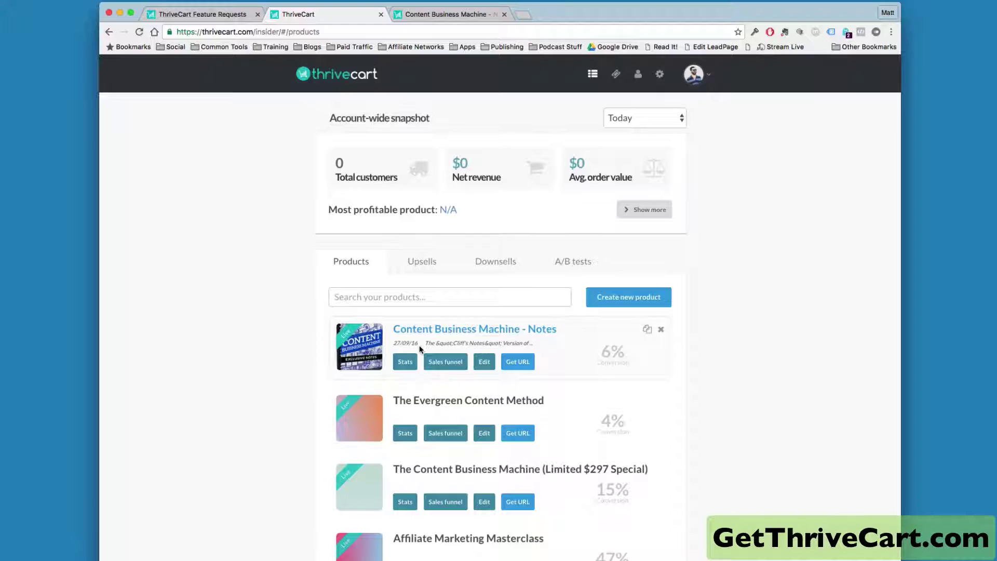
# Open the Content Business Machine - Notes Customers > Tracking settings and enlarge the checkout code box
pyautogui.click(483, 360)
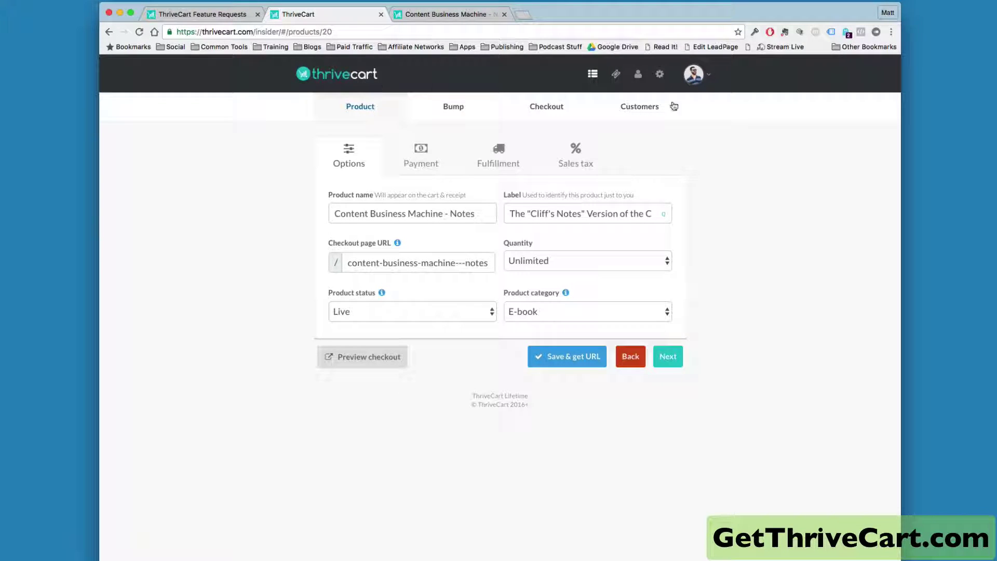
pyautogui.click(651, 109)
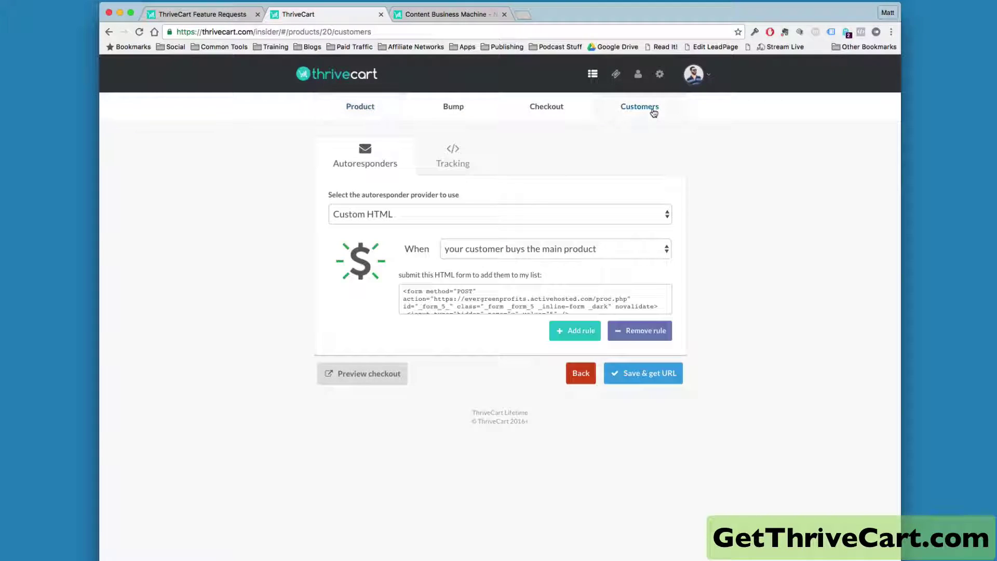
pyautogui.click(453, 165)
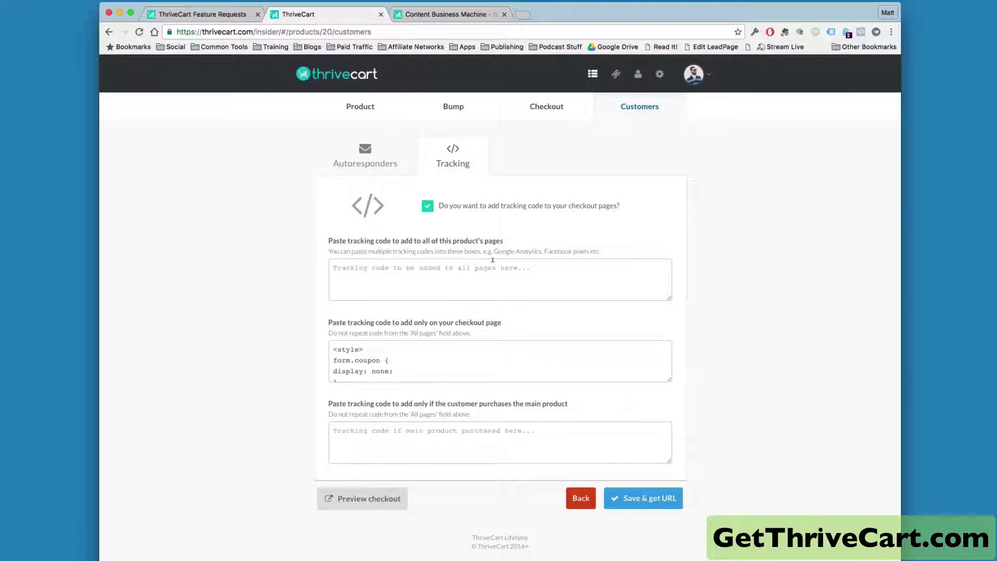
pyautogui.moveTo(670, 380); pyautogui.dragTo(669, 408)
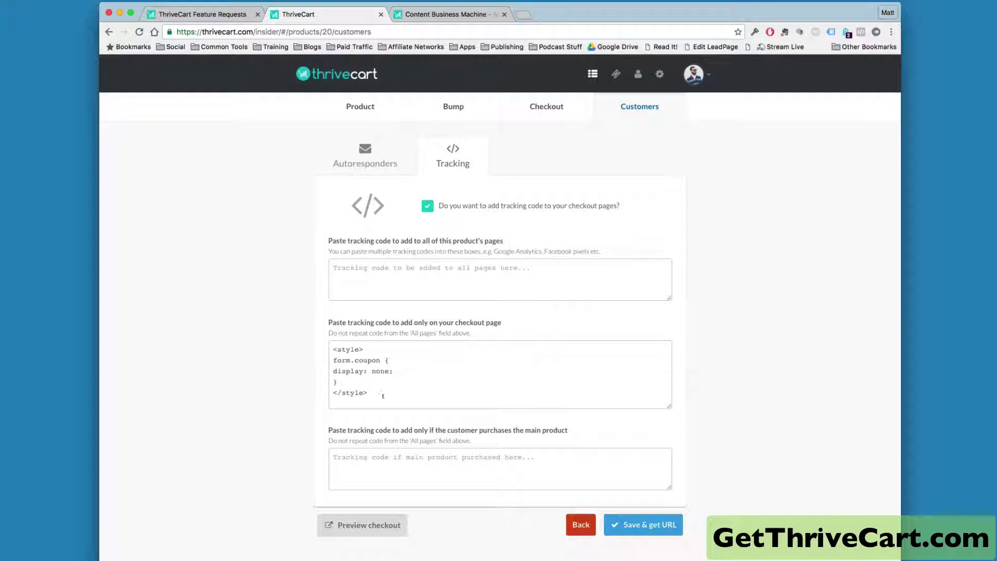
# Highlight the <style> code that hides form.coupon in the checkout-page field
pyautogui.moveTo(374, 389); pyautogui.dragTo(333, 347)
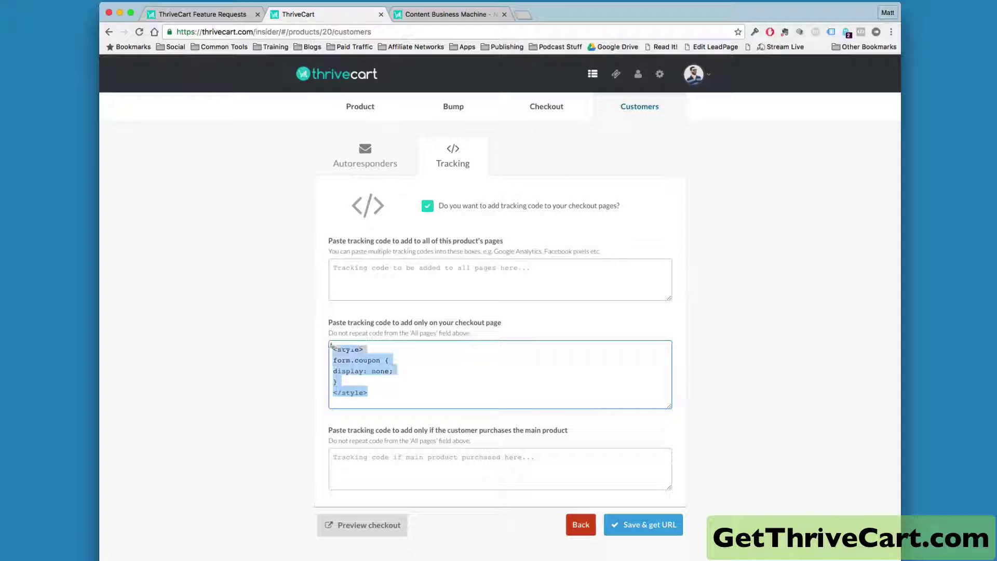
pyautogui.click(380, 369)
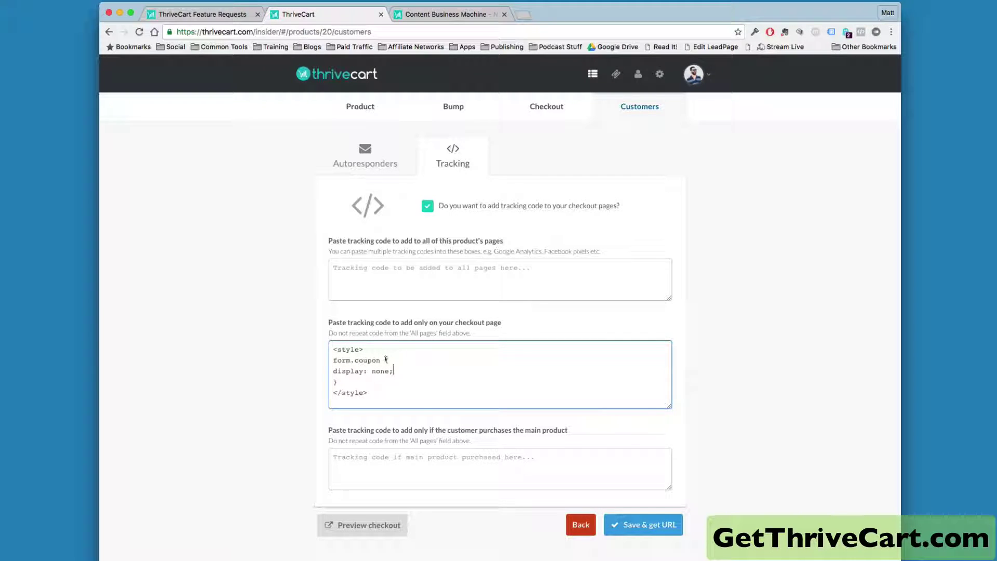
pyautogui.moveTo(388, 359); pyautogui.dragTo(389, 359)
pyautogui.moveTo(334, 393); pyautogui.dragTo(390, 393)
# Cut all the CSS from the checkout tracking code box and save the product
pyautogui.click(389, 392)
pyautogui.moveTo(384, 394); pyautogui.dragTo(324, 348)
pyautogui.rightClick(353, 361)
pyautogui.click(369, 413)
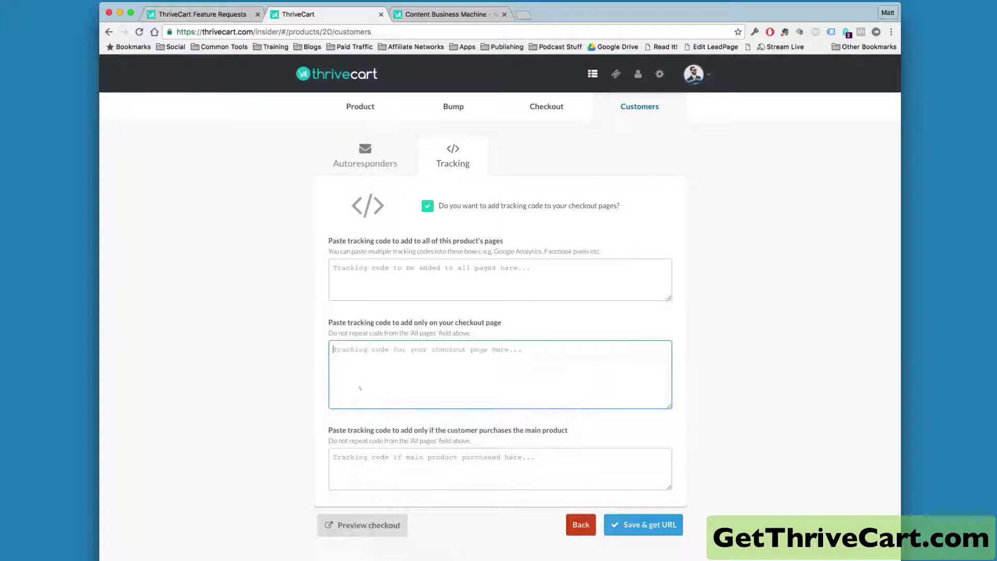
pyautogui.click(650, 535)
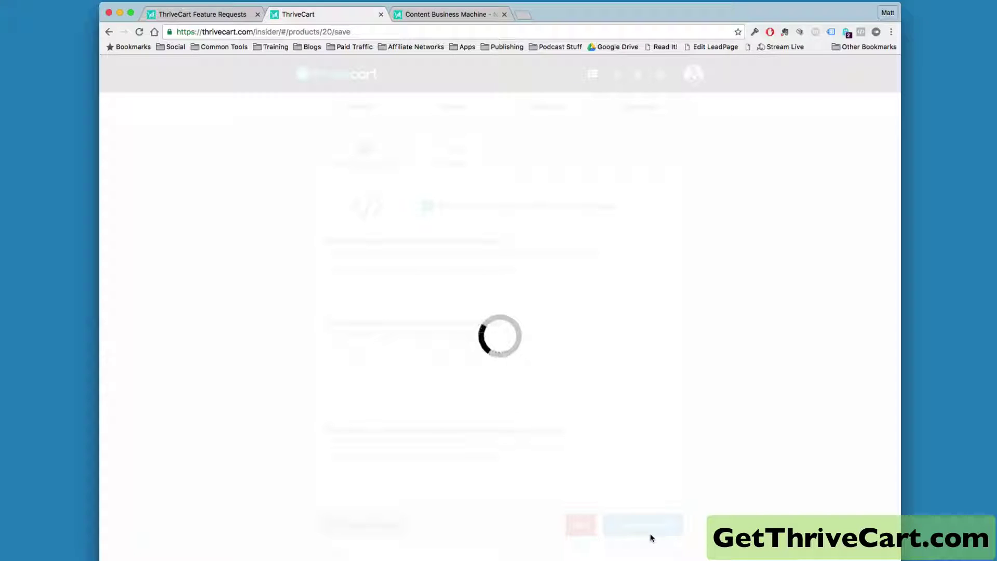
# Reload the checkout with ?coupon=CBMEARLY, now showing the coupon box and $10.00 discount
pyautogui.click(419, 15)
pyautogui.click(426, 31)
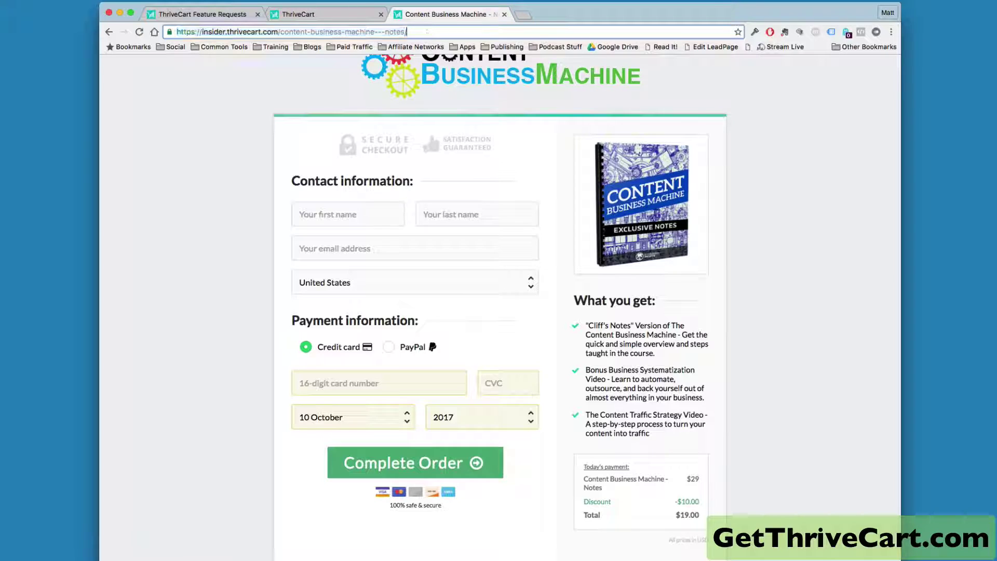
pyautogui.write('?coupon=CBMEARLY')
pyautogui.press('Return')
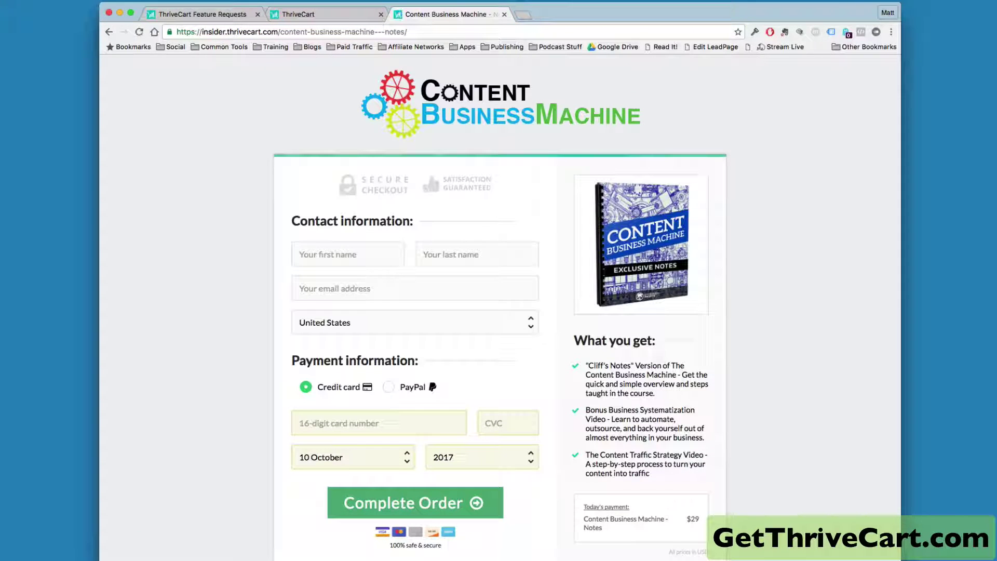
pyautogui.scroll(-3, 627, 456)
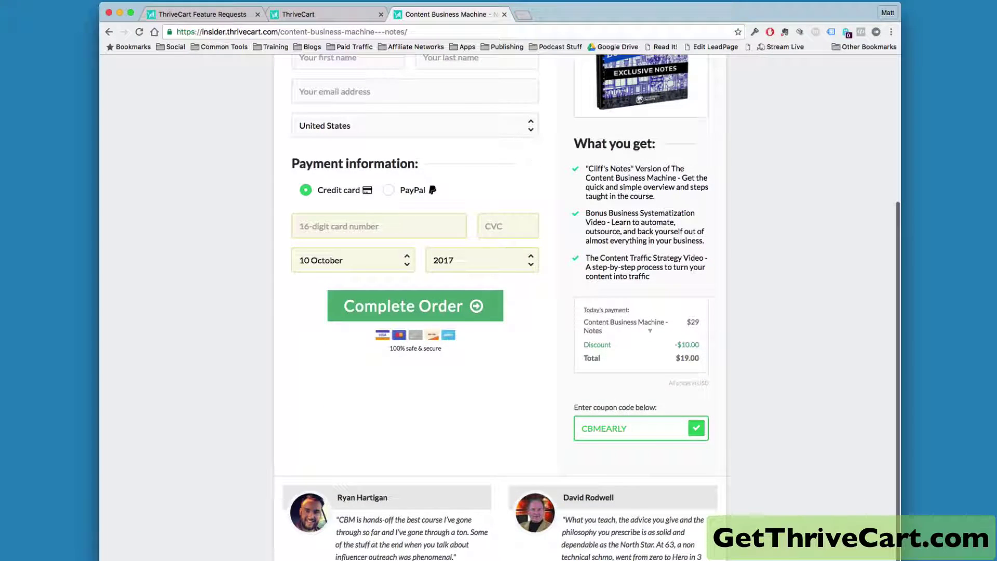
pyautogui.scroll(1, 653, 466)
pyautogui.scroll(5, 653, 467)
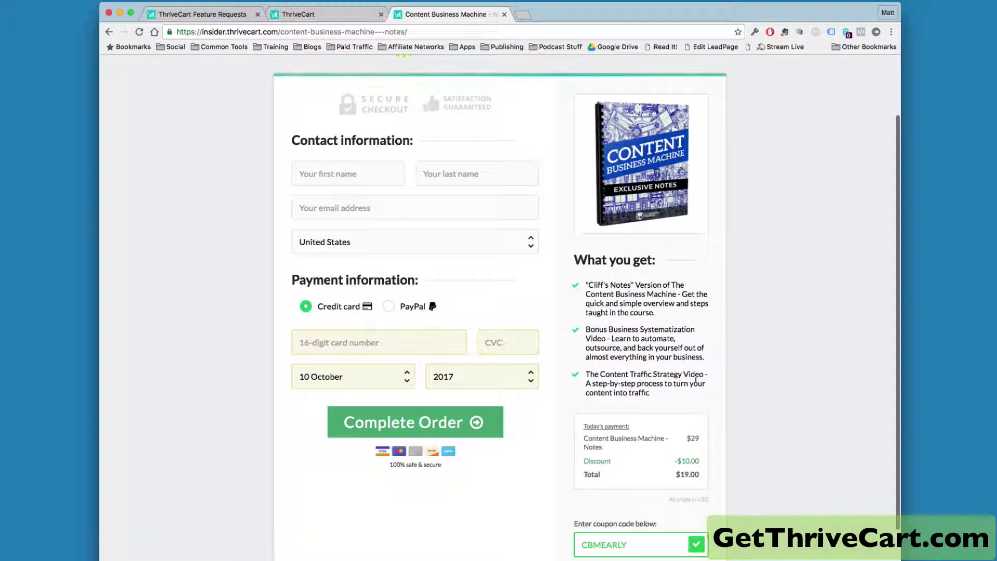
# Reopen the product's settings at Customers > Tracking
pyautogui.click(334, 15)
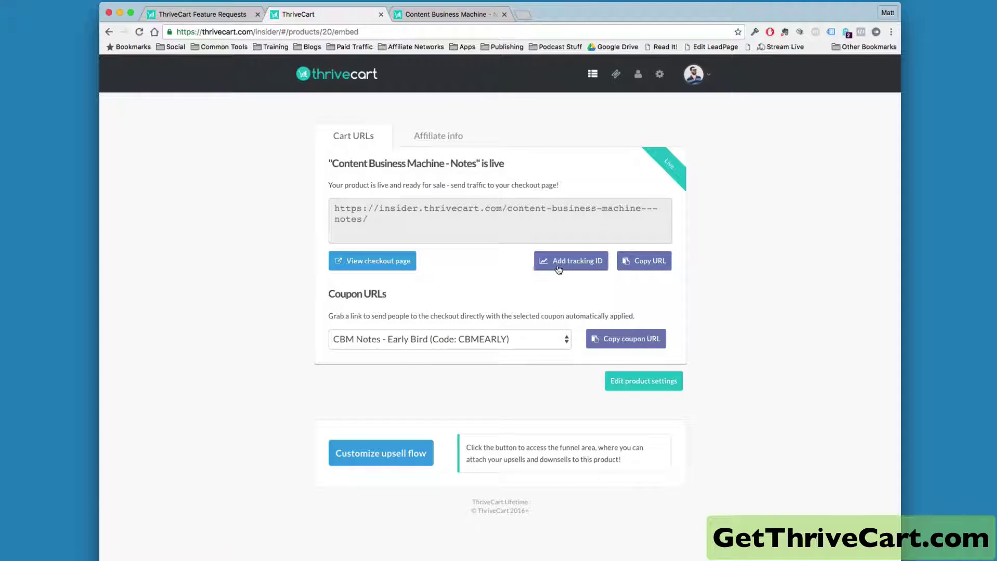
pyautogui.click(670, 388)
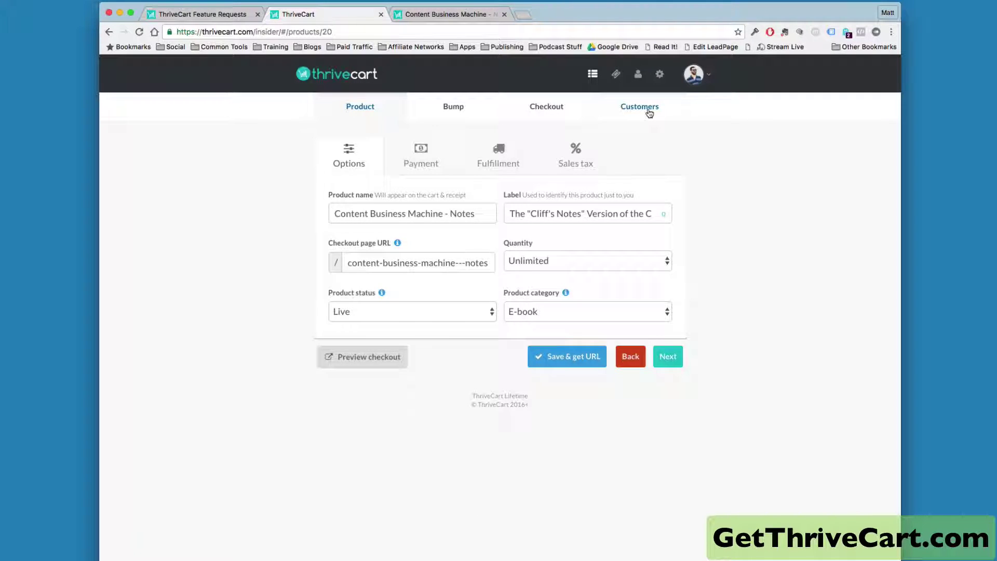
pyautogui.click(639, 107)
pyautogui.click(454, 154)
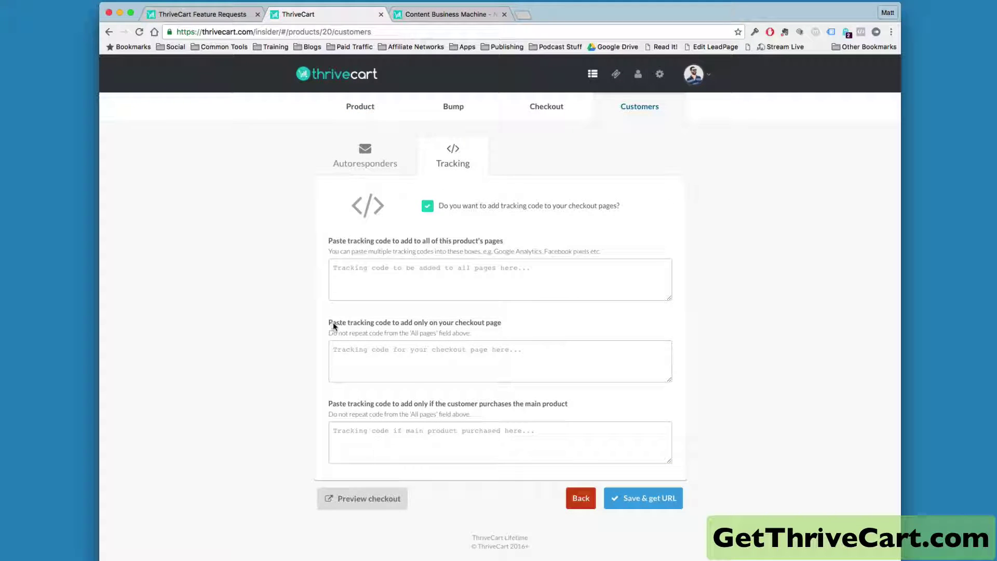
# Paste the form.coupon-hiding CSS back into the checkout-page code field and save
pyautogui.click(398, 349)
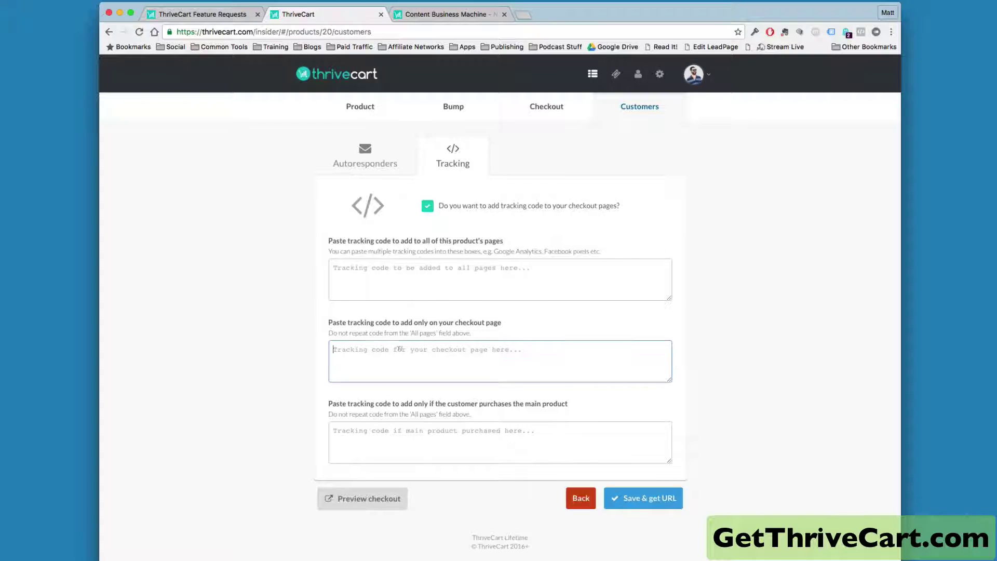
pyautogui.rightClick(399, 349)
pyautogui.click(416, 400)
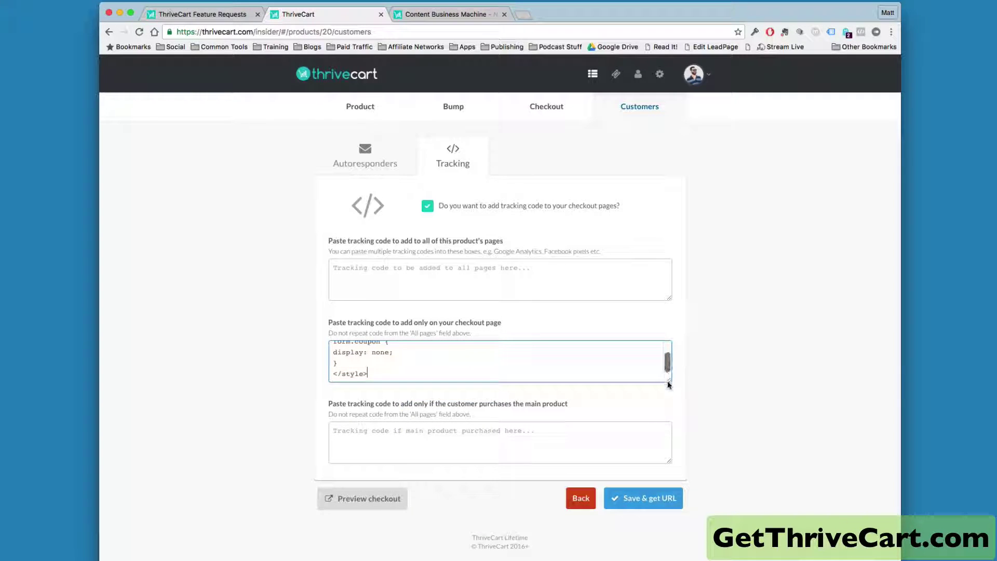
pyautogui.moveTo(669, 381); pyautogui.dragTo(669, 421)
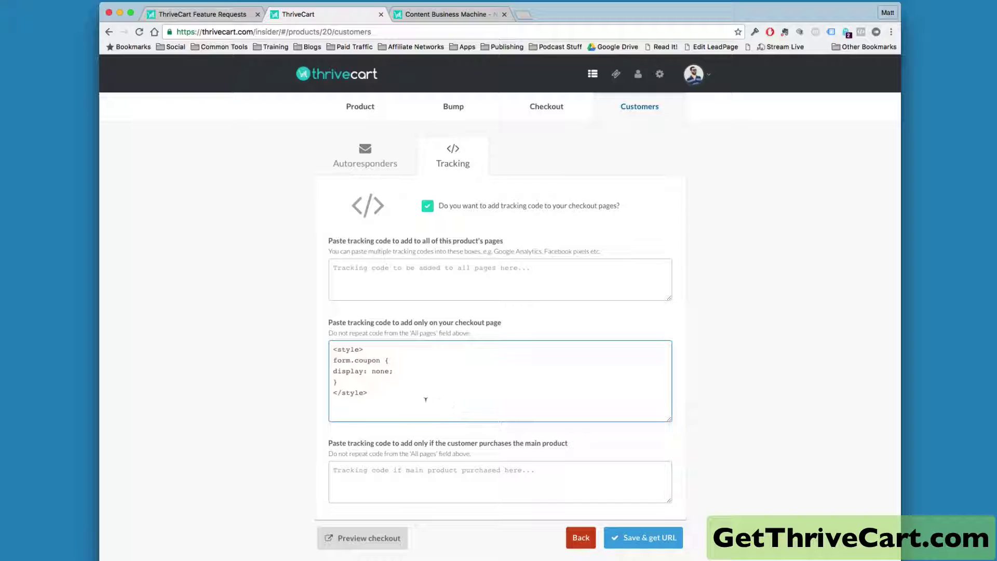
pyautogui.moveTo(426, 399); pyautogui.dragTo(334, 329)
pyautogui.click(389, 360)
pyautogui.click(647, 541)
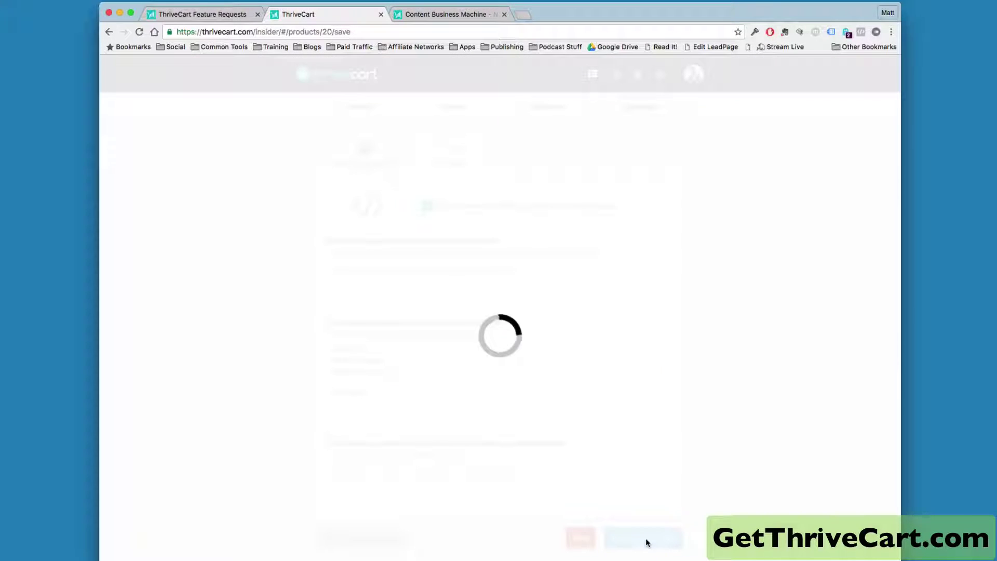
# Reload the checkout with ?coupon=CBMEARLY and confirm $10.00 off, $19.00 total, no coupon box
pyautogui.click(466, 14)
pyautogui.click(426, 31)
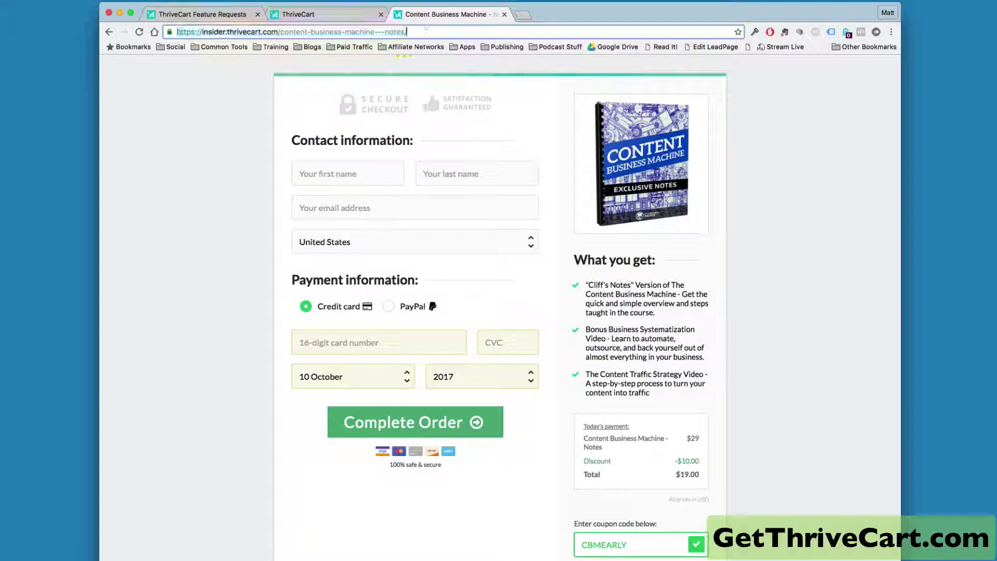
pyautogui.write('?')
pyautogui.press('Return')
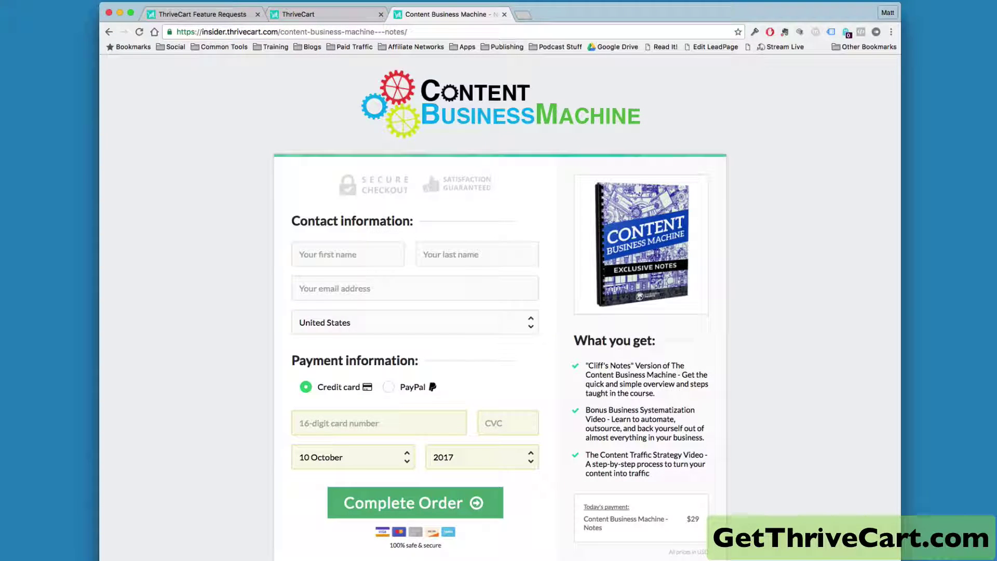
pyautogui.scroll(-1, 741, 471)
pyautogui.scroll(-3, 742, 471)
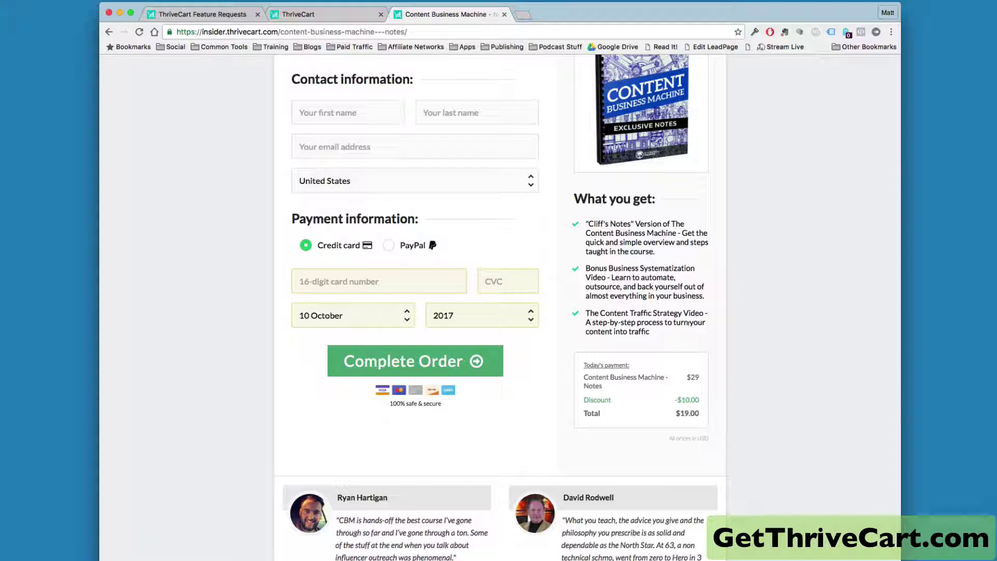
# Return to the coupon-field feature request and highlight its title
pyautogui.click(244, 11)
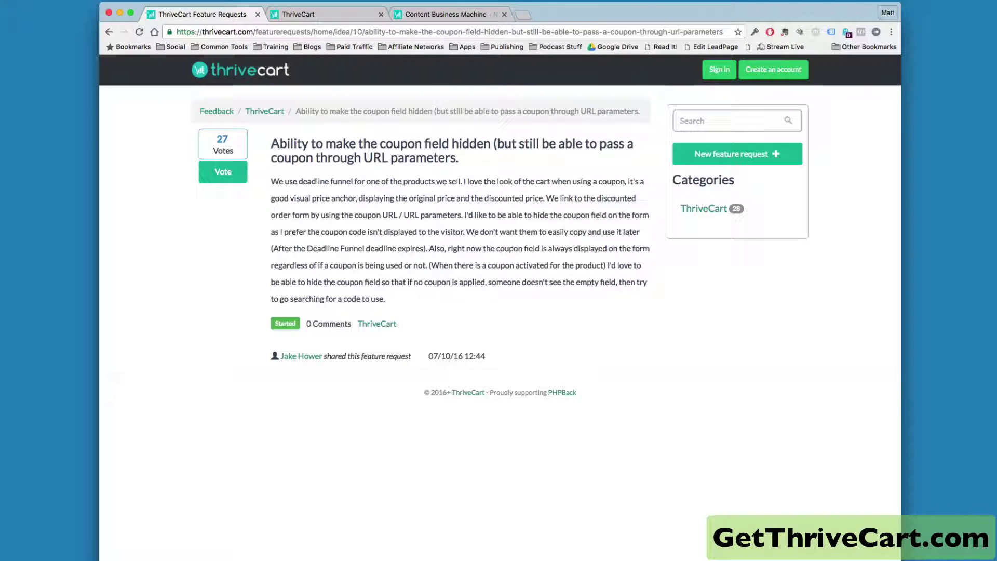
pyautogui.moveTo(269, 145); pyautogui.dragTo(492, 171)
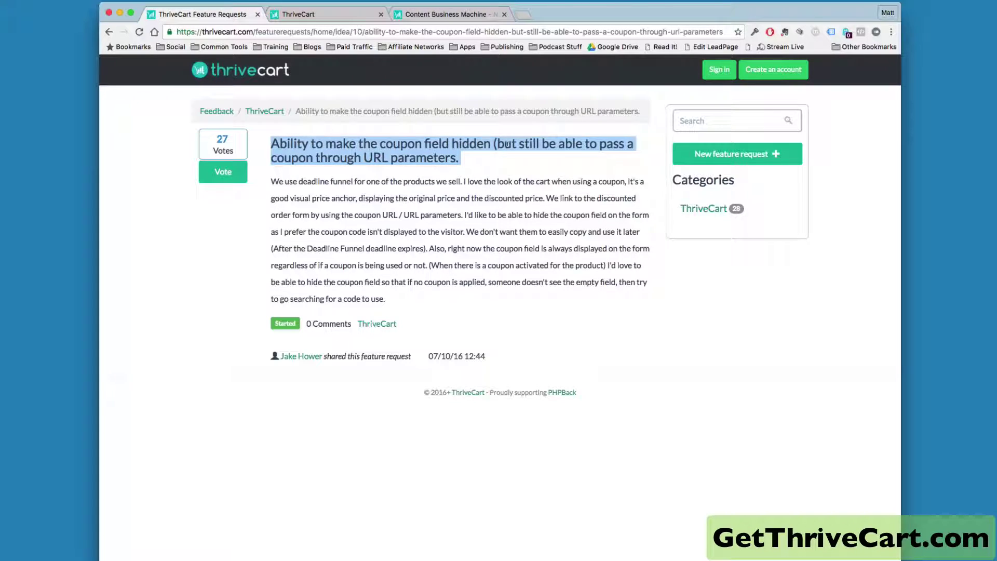